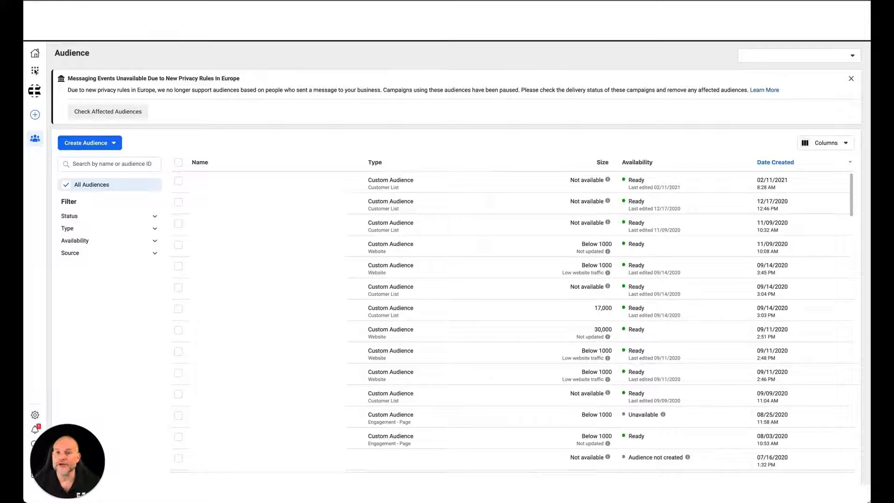
Step: Open the Audiences page from the list of all business tools and dismiss the European messaging privacy notice
left_click(36, 71)
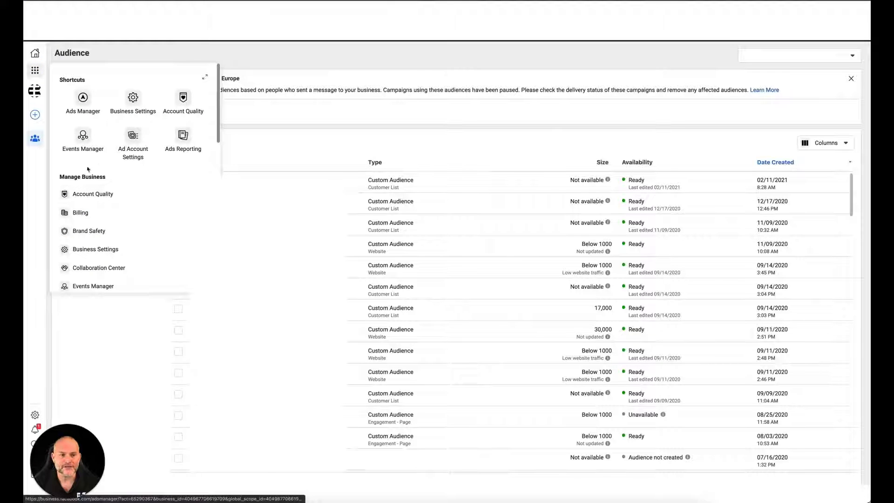
scroll(84, 191, "down", 5)
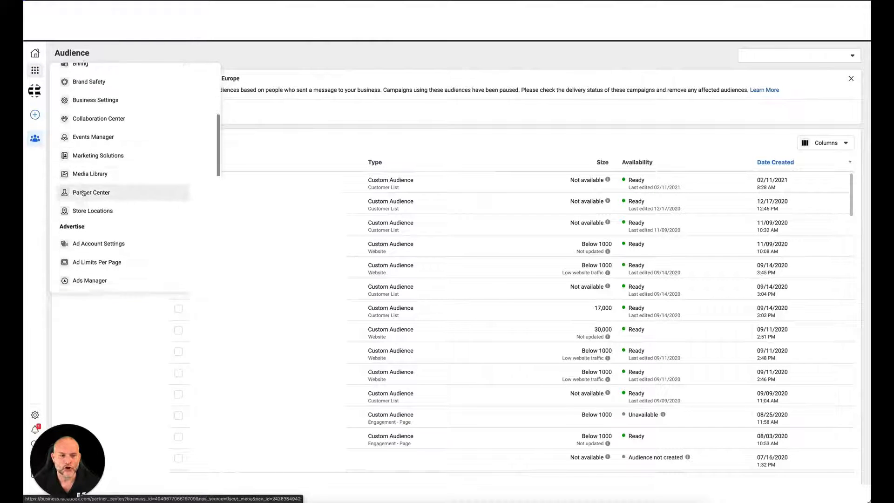
scroll(84, 194, "down", 4)
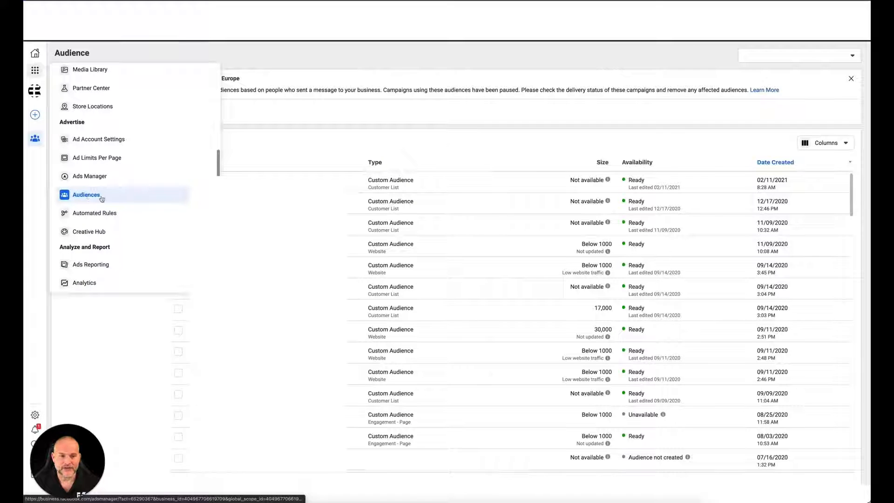
left_click(91, 196)
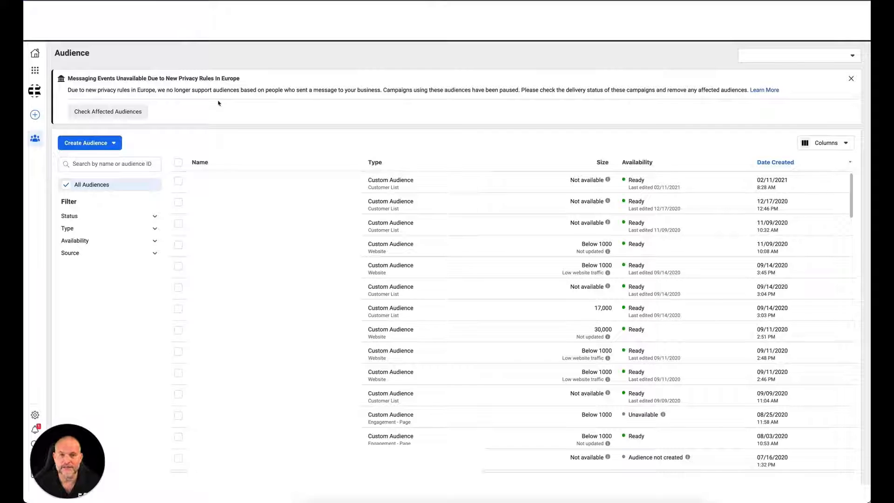
left_click(851, 79)
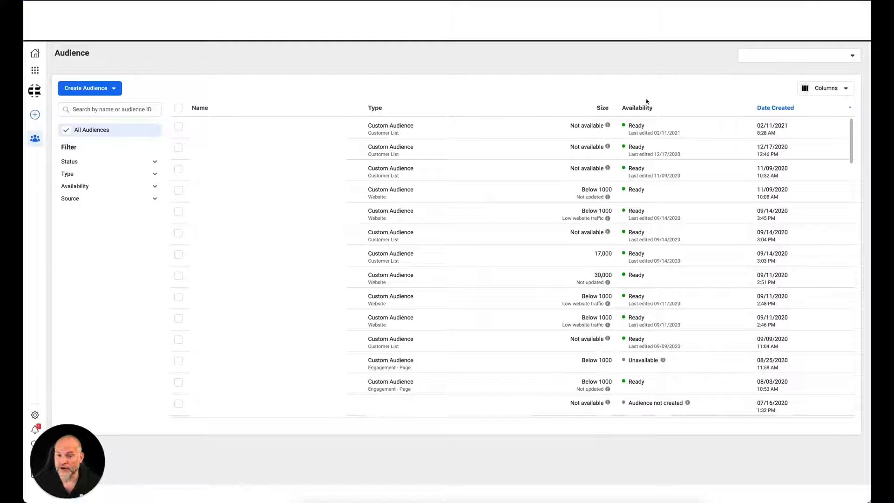
Step: Start creating a custom audience with Website as its source
mouse_move(609, 126)
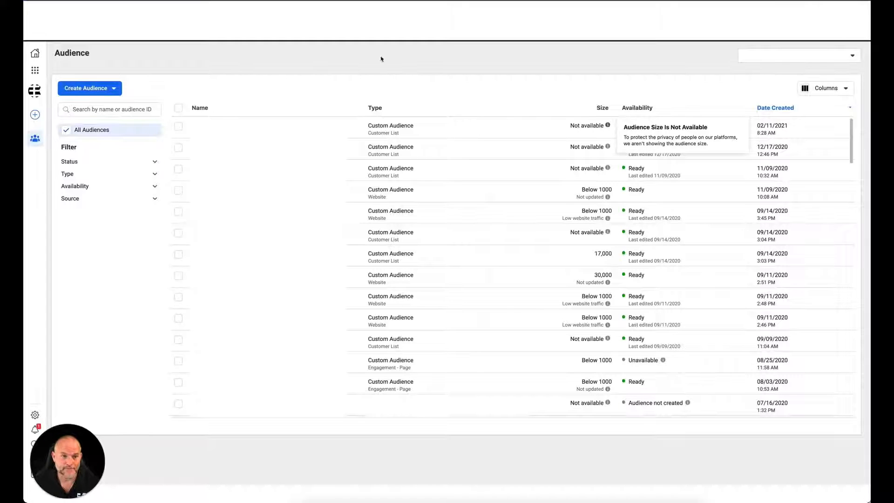
left_click(110, 90)
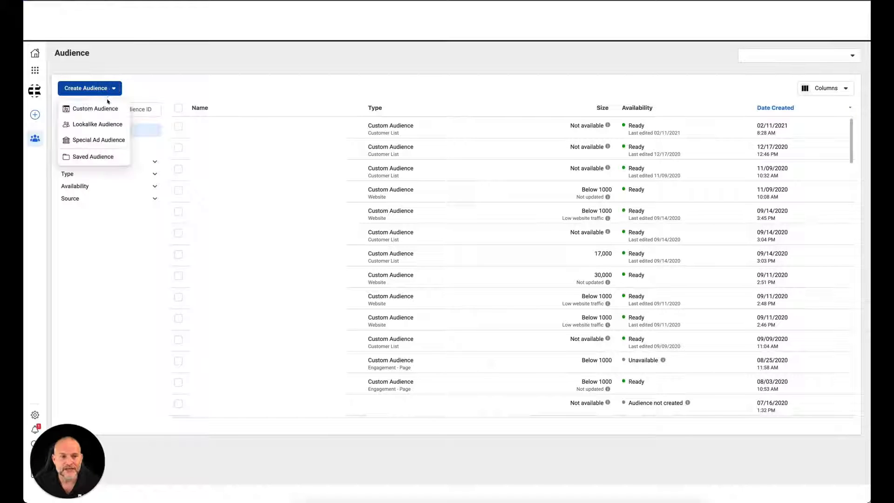
mouse_move(106, 113)
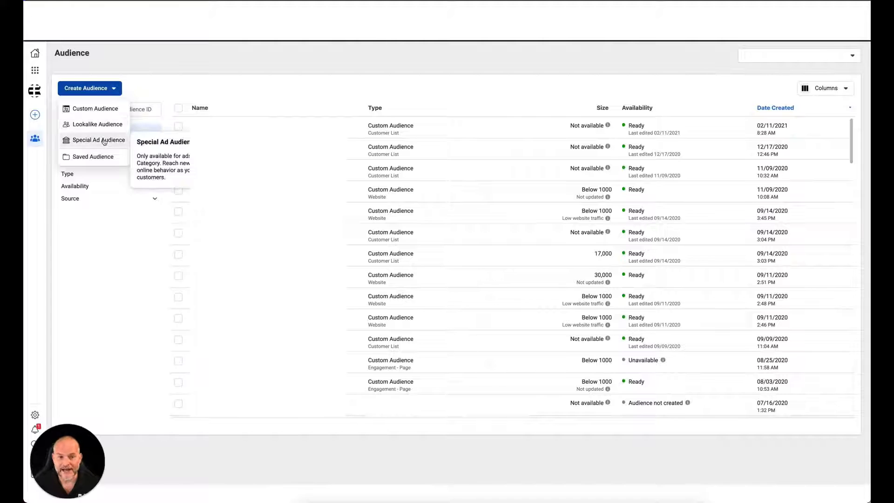
mouse_move(94, 158)
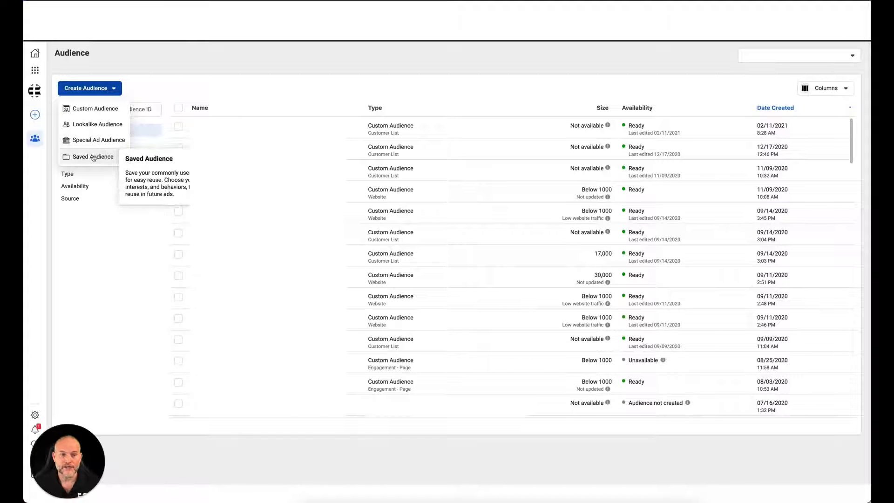
left_click(96, 112)
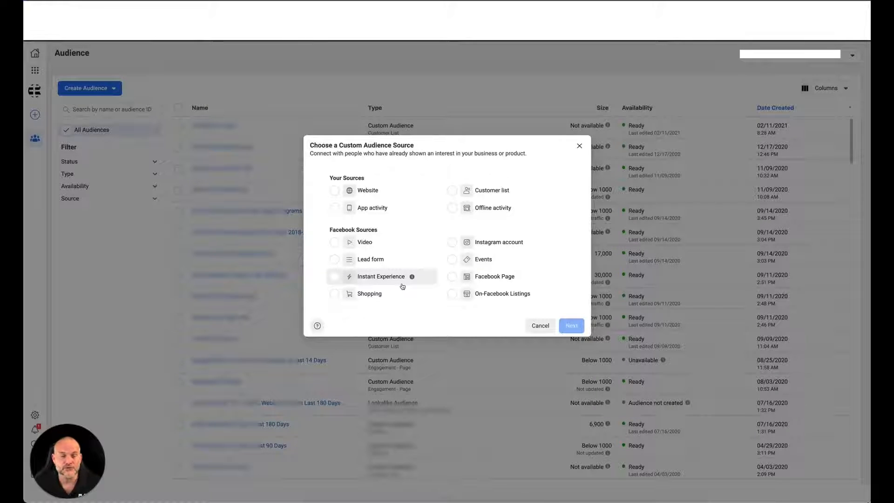
mouse_move(389, 293)
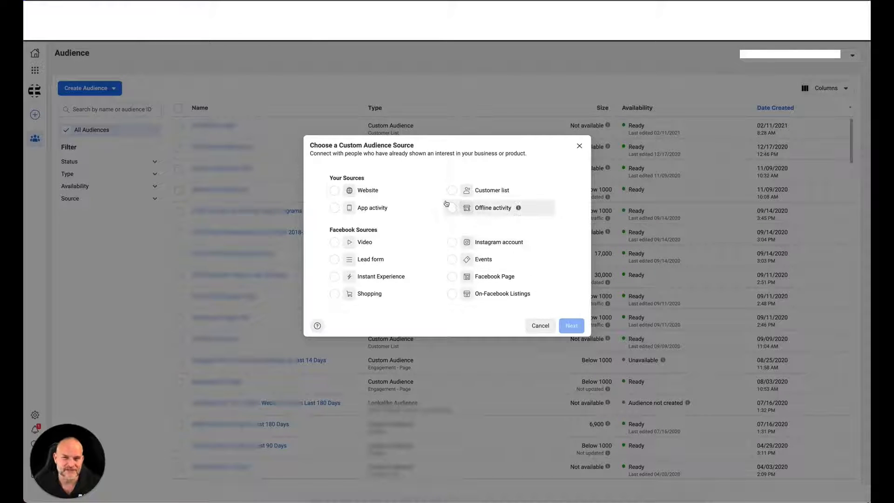
left_click(365, 190)
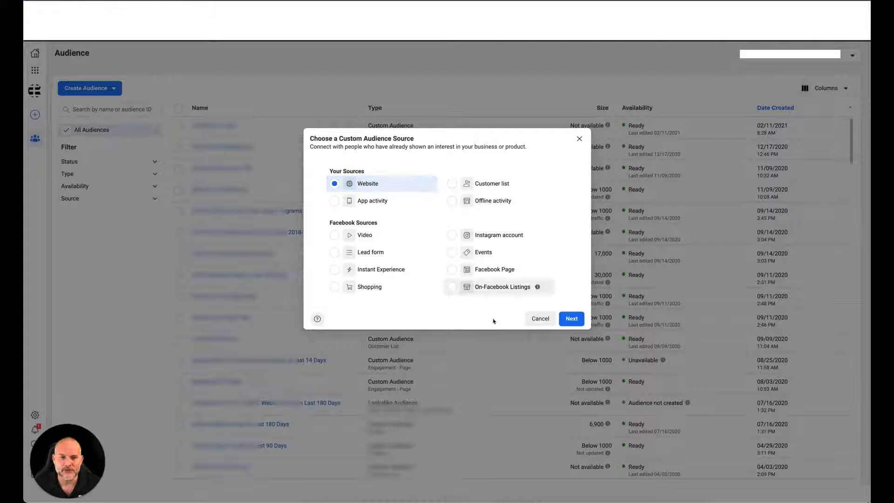
left_click(572, 319)
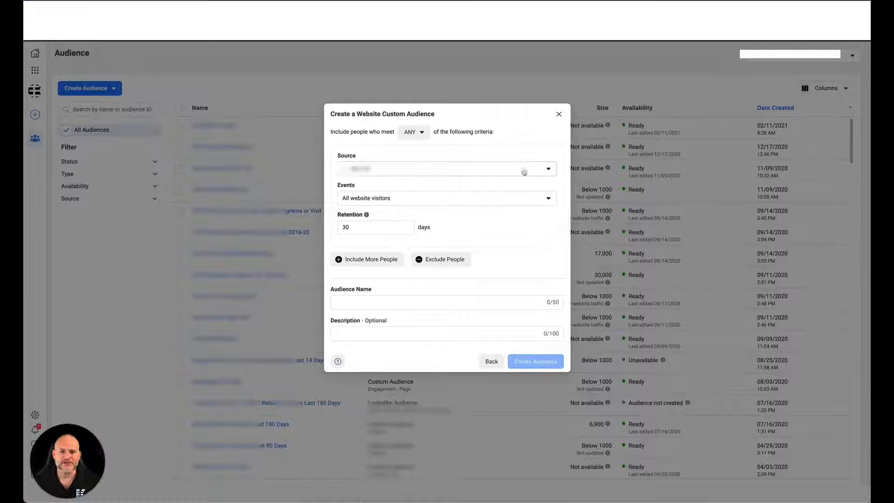
Step: Set the audience source to KavanahMedia and include people who meet ALL of the criteria
left_click(525, 169)
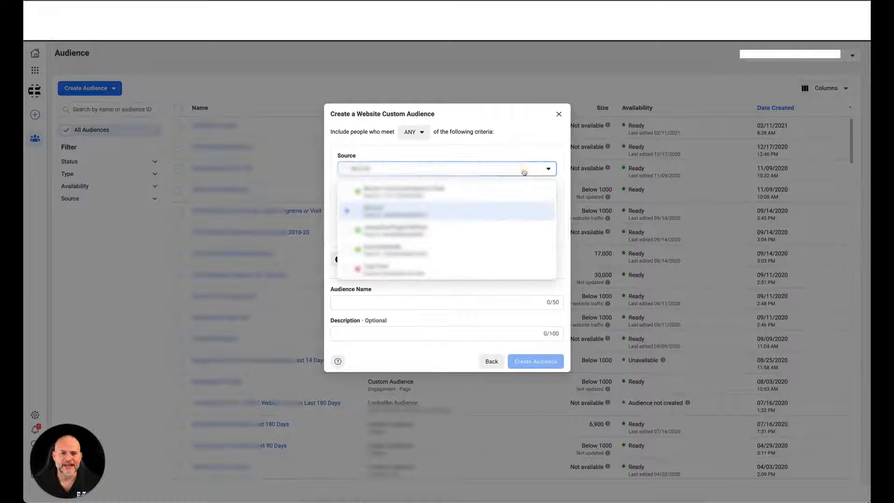
left_click(405, 232)
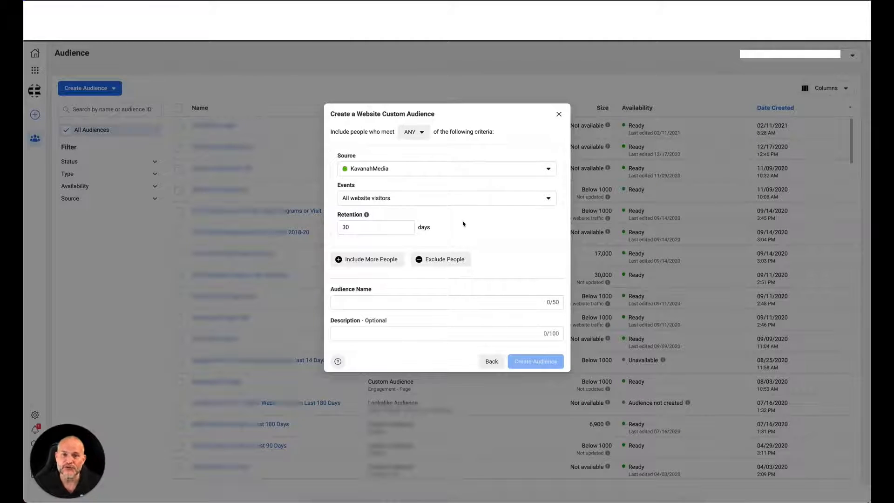
left_click(423, 130)
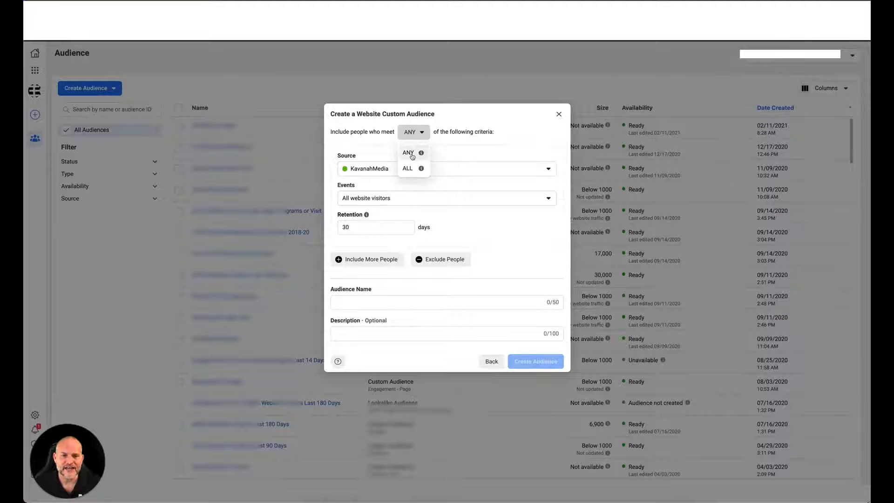
left_click(408, 168)
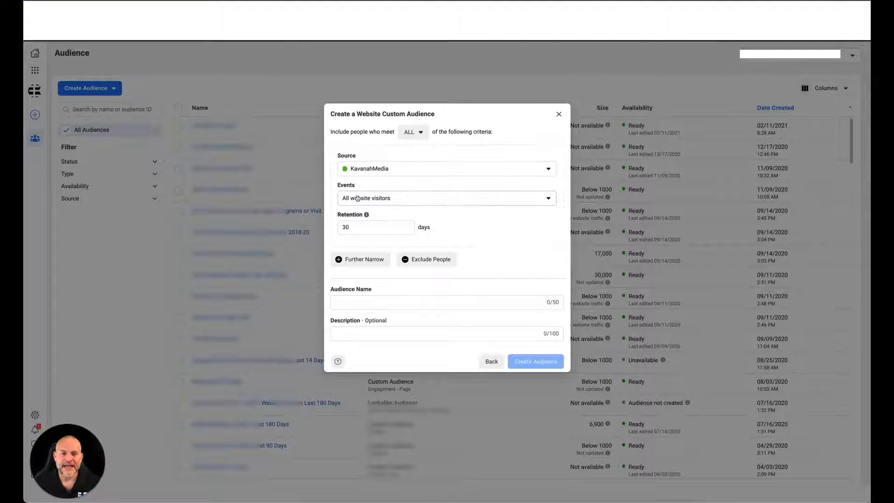
Step: Set the event to people who visited specific web pages, add a Frequency refinement and view its comparison options
left_click(387, 198)
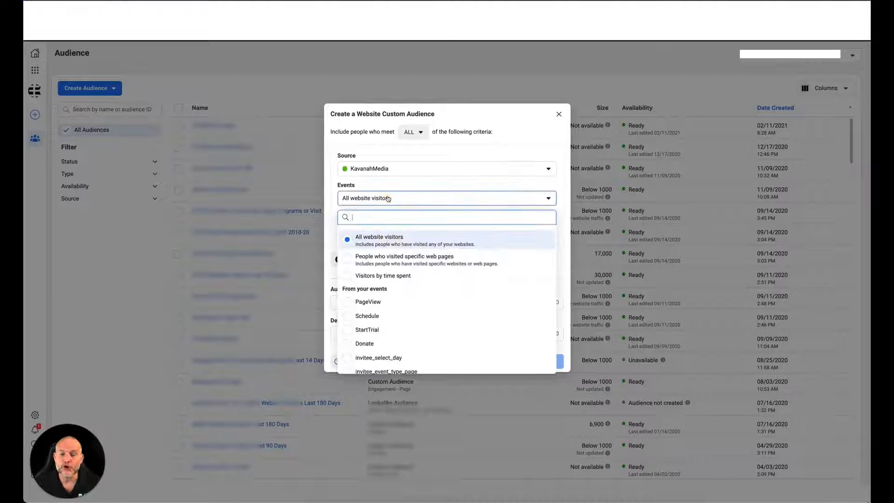
scroll(388, 257, "down", 1)
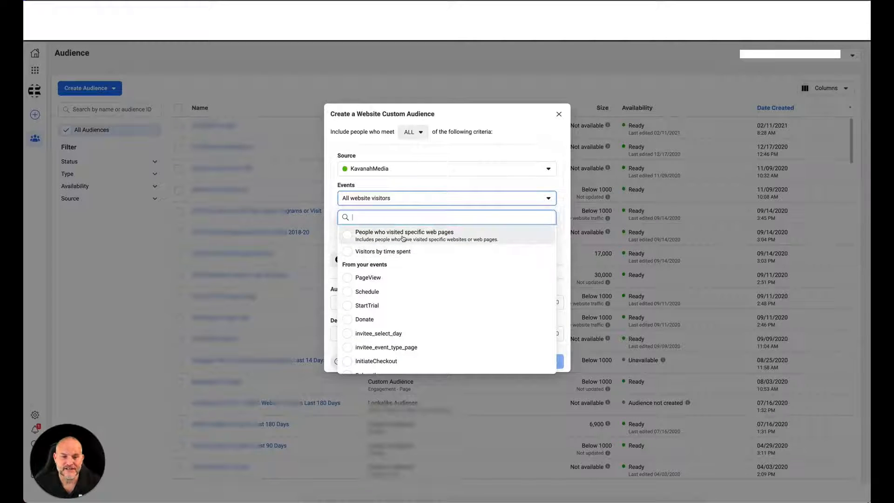
left_click(404, 237)
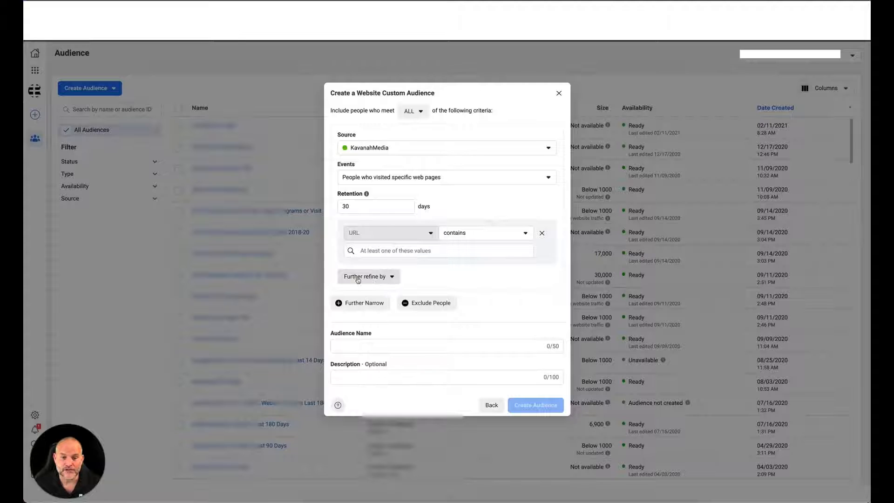
left_click(383, 278)
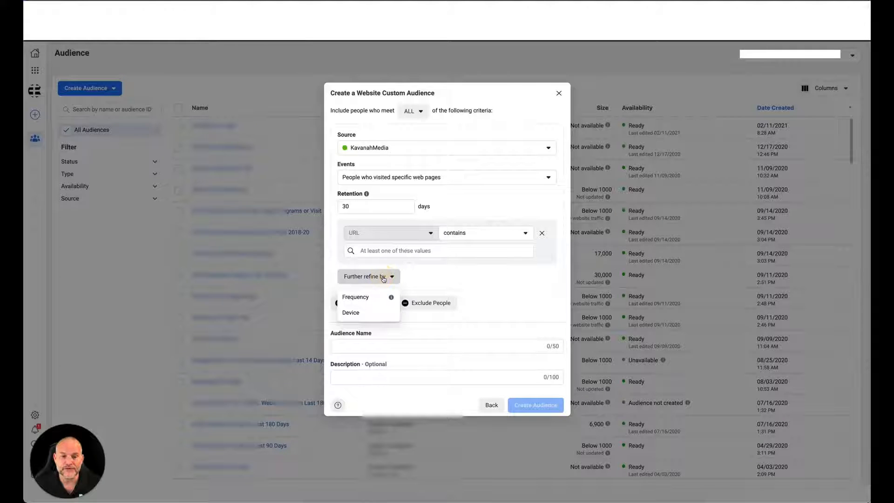
left_click(364, 298)
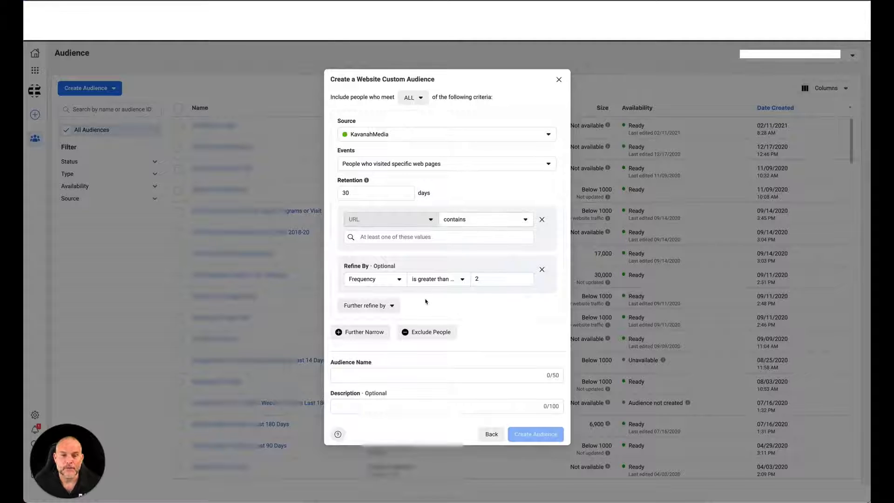
left_click(462, 279)
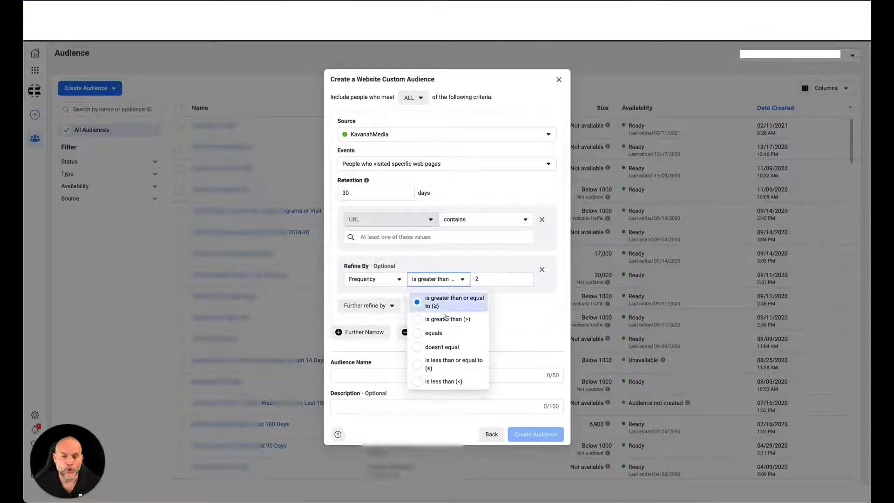
left_click(517, 301)
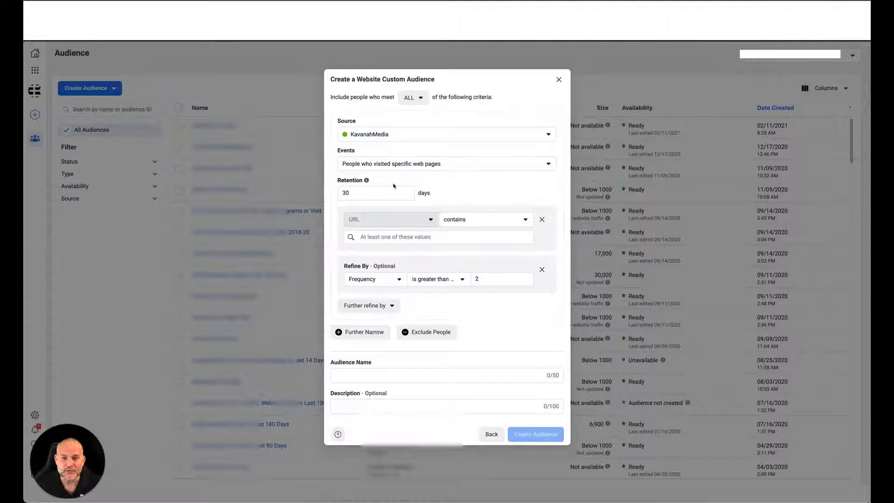
Step: Set the audience event to Visitors by time spent with the 5% percentile
left_click(453, 170)
left_click(403, 244)
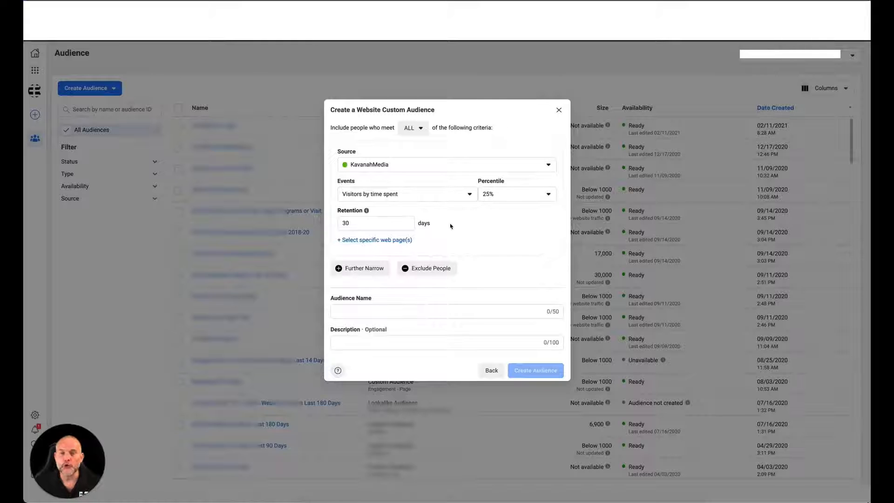
left_click(551, 201)
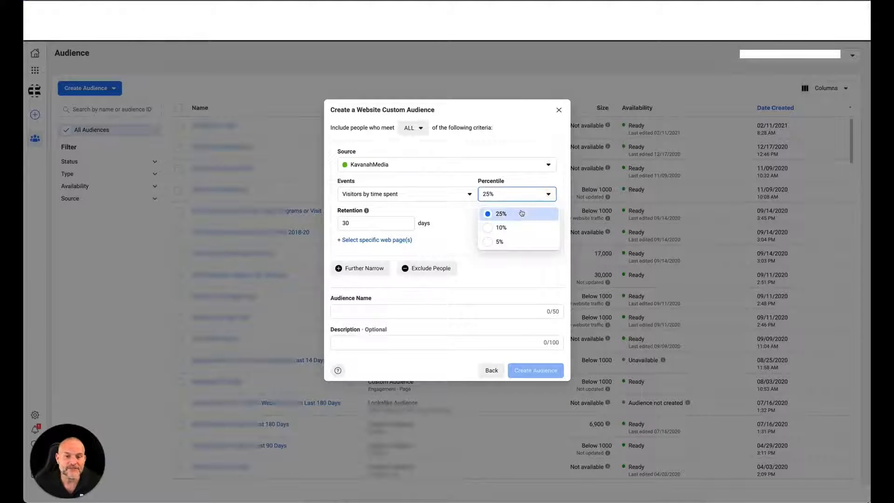
left_click(502, 242)
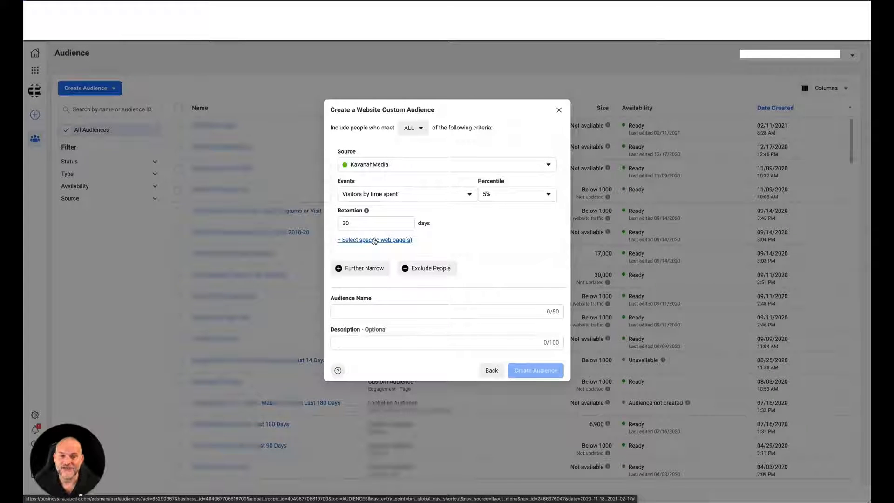
Step: Set the audience retention to 180 days
double_click(353, 223)
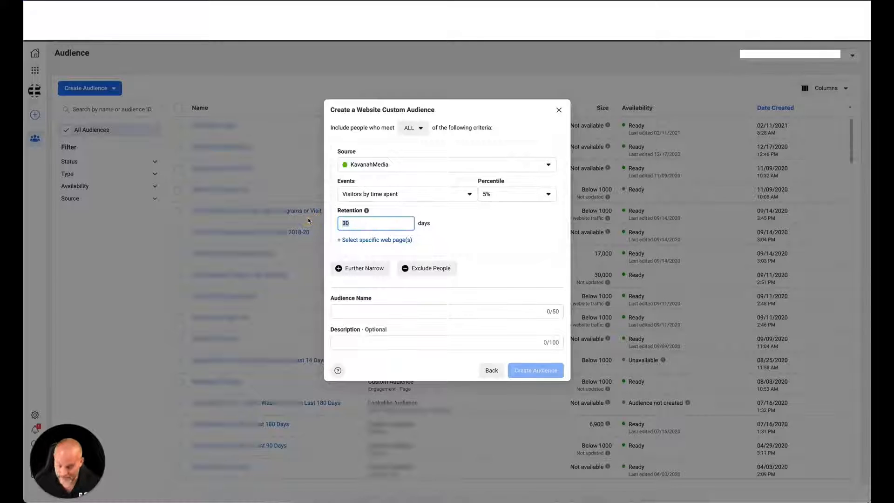
type("180")
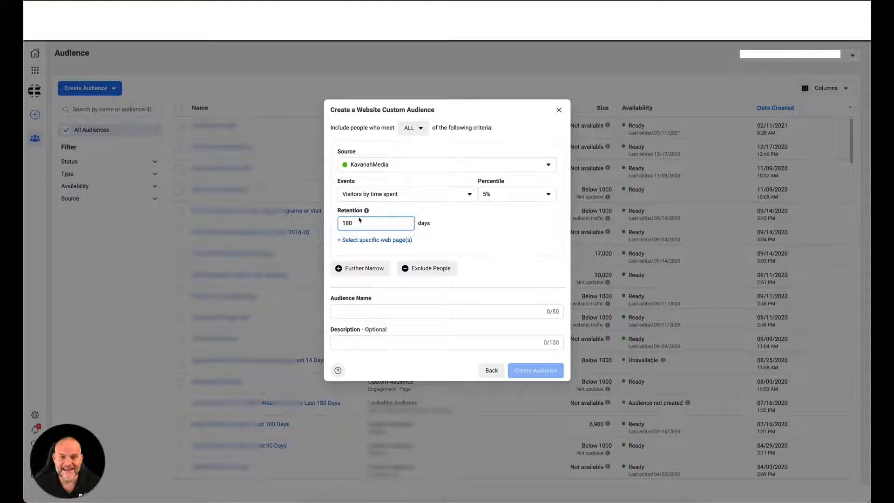
left_click(452, 239)
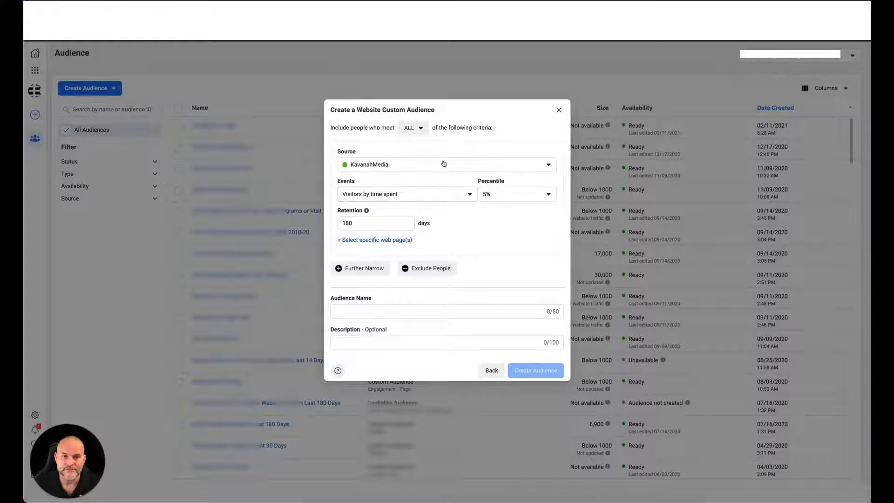
Step: Review the events from the source that are available as audience criteria, keeping the current selection
left_click(441, 195)
scroll(387, 304, "down", 1)
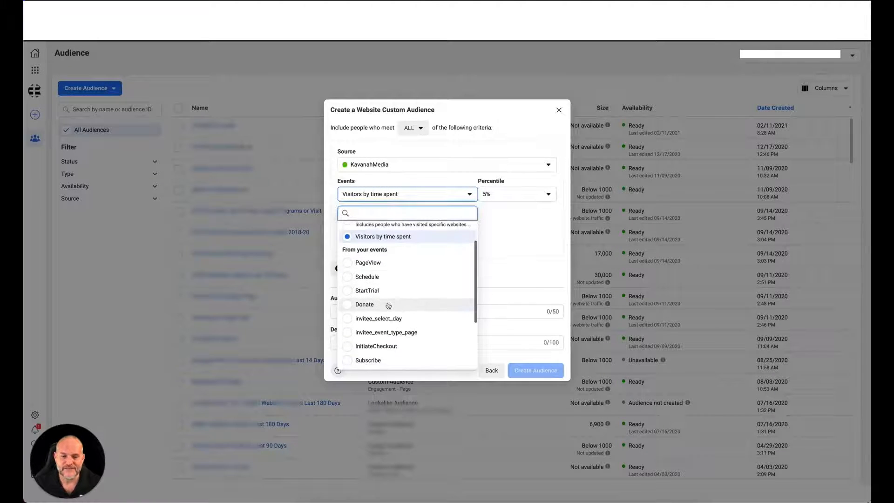
scroll(389, 305, "down", 1)
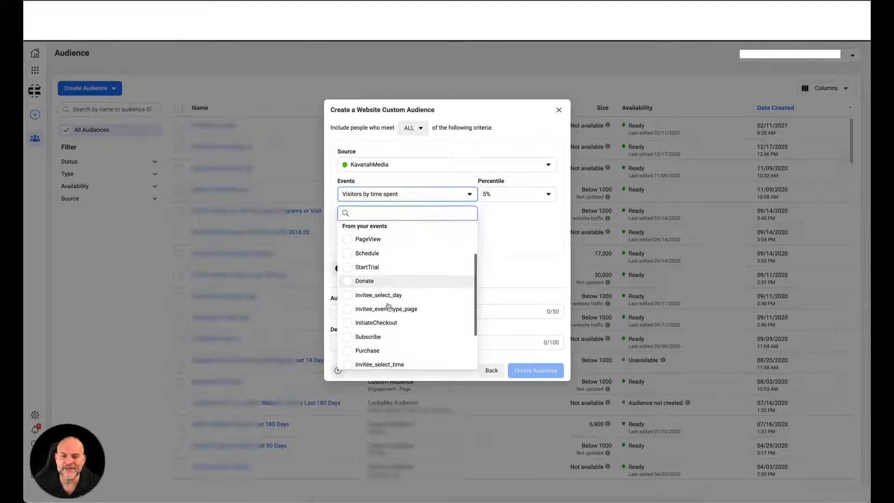
scroll(388, 305, "down", 1)
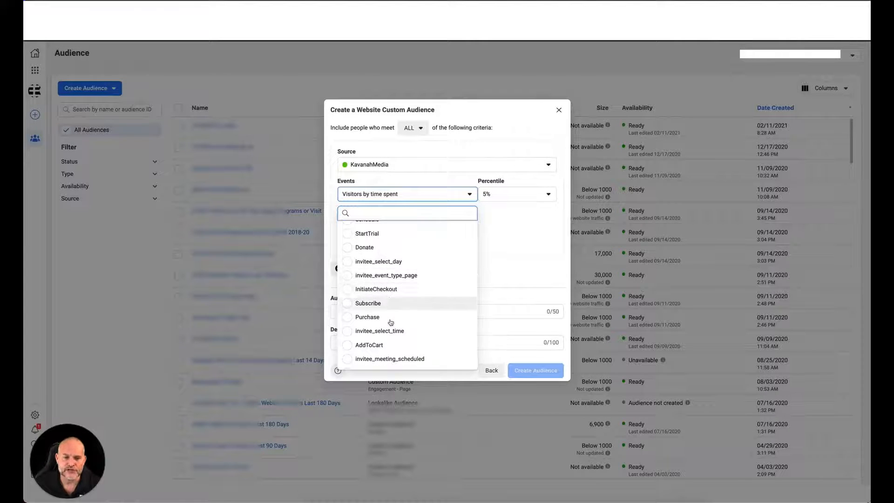
scroll(393, 303, "down", 1)
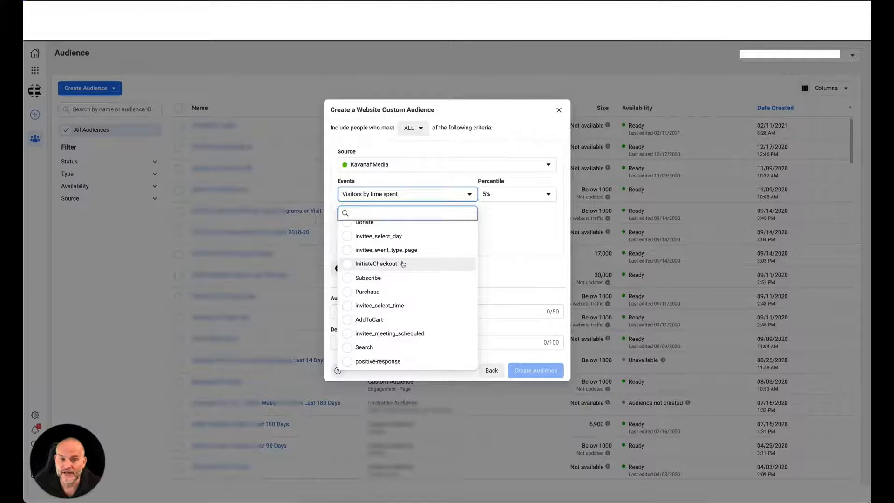
left_click(507, 232)
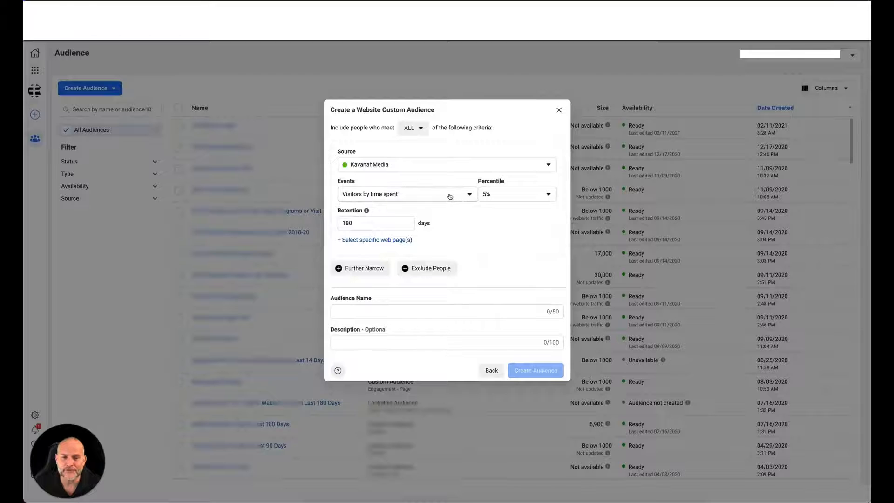
Step: Leave the website audience without creating it and start a custom audience with Video as the source
left_click(450, 195)
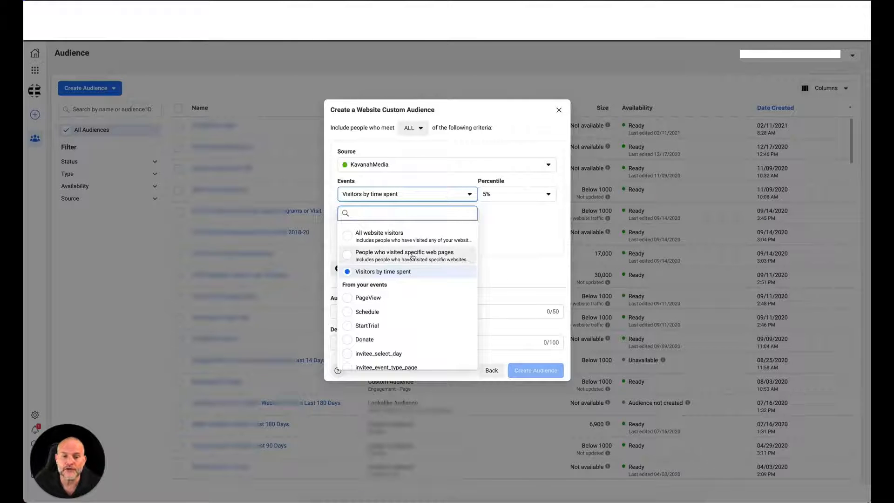
left_click(504, 243)
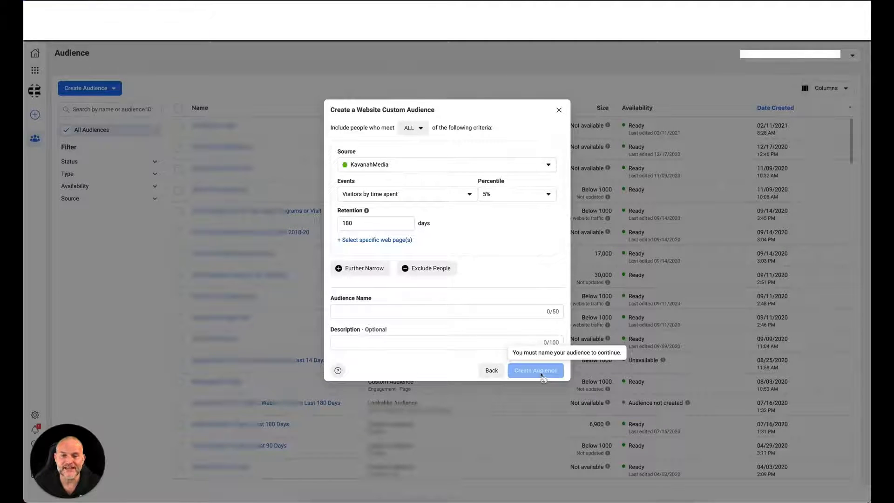
left_click(492, 370)
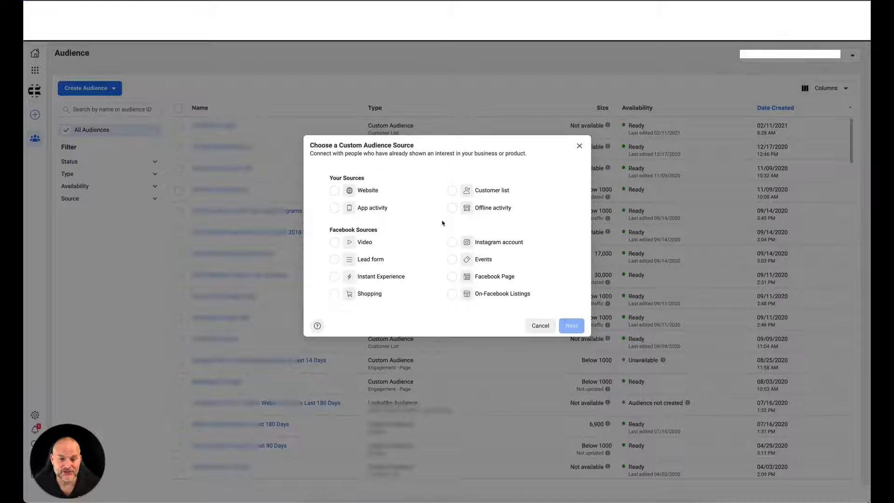
left_click(349, 244)
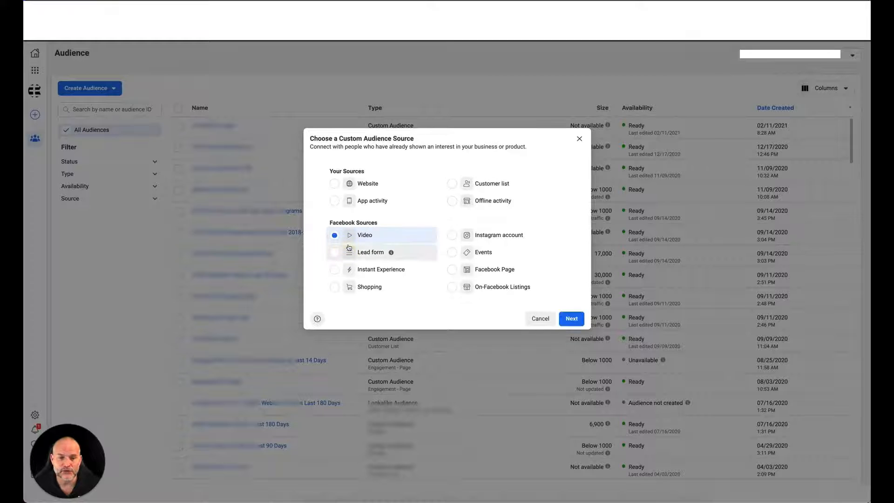
left_click(571, 318)
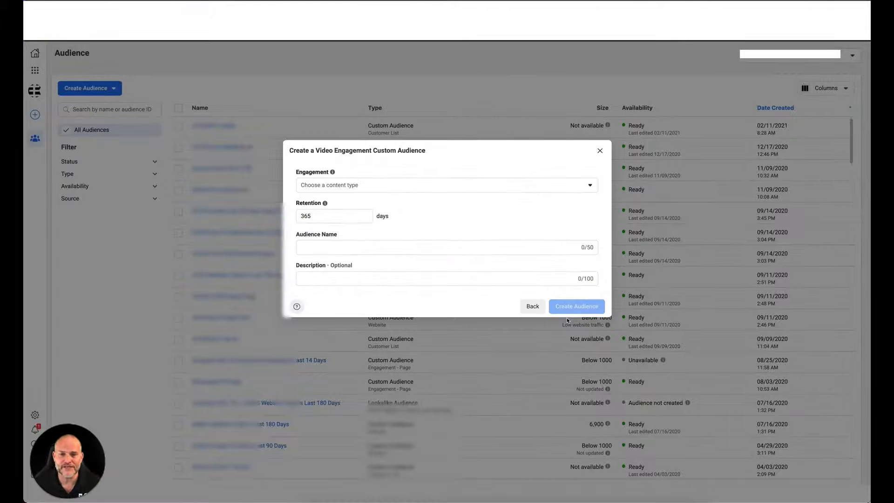
Step: Set the video engagement criterion to people who have watched at 75% of your video
left_click(569, 190)
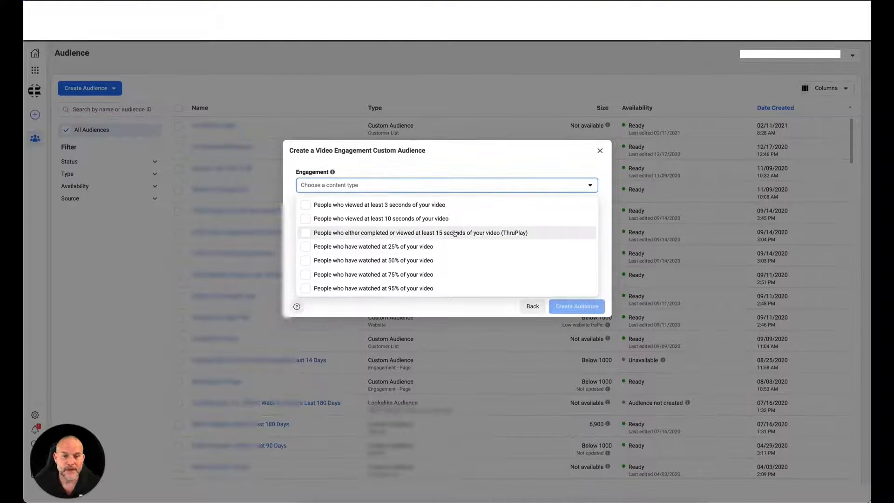
left_click(410, 276)
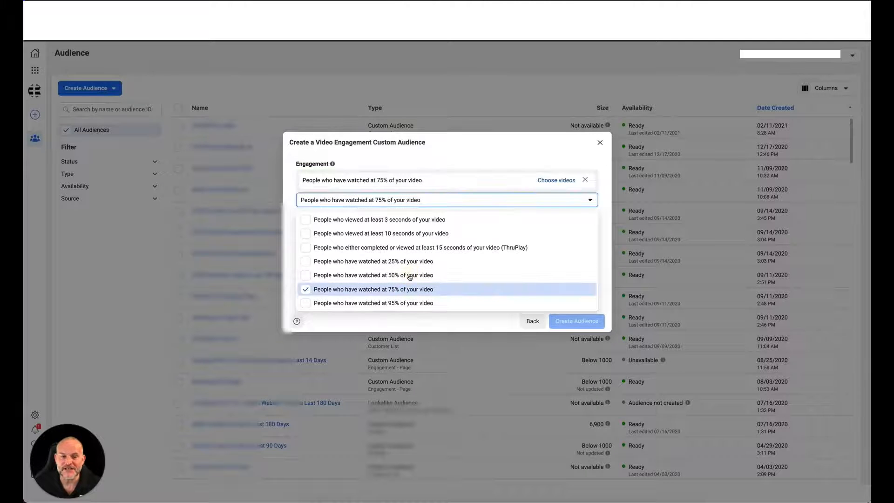
left_click(518, 157)
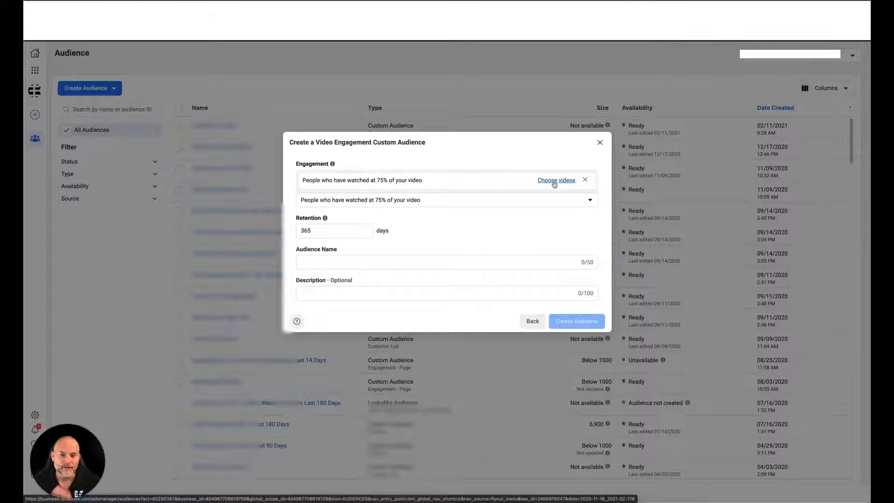
Step: Replace the 75% criterion with people who either completed or viewed at least 15 seconds of your video (ThruPlay)
left_click(433, 203)
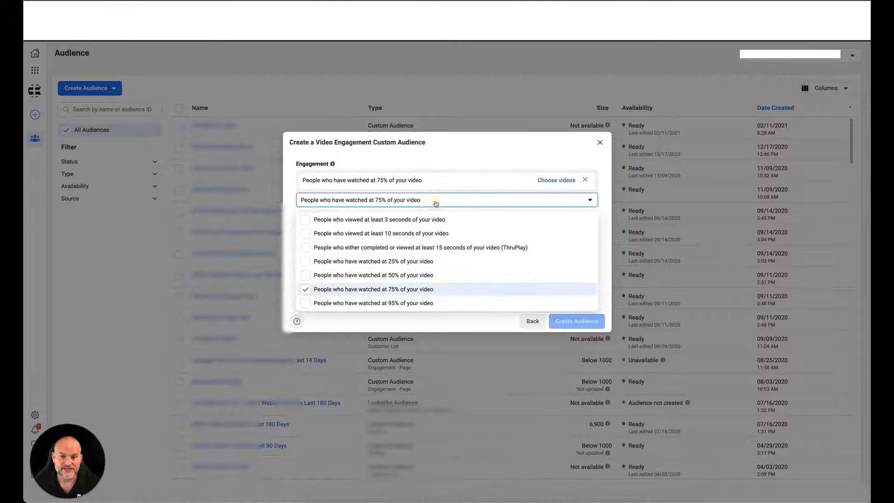
left_click(434, 251)
left_click(493, 154)
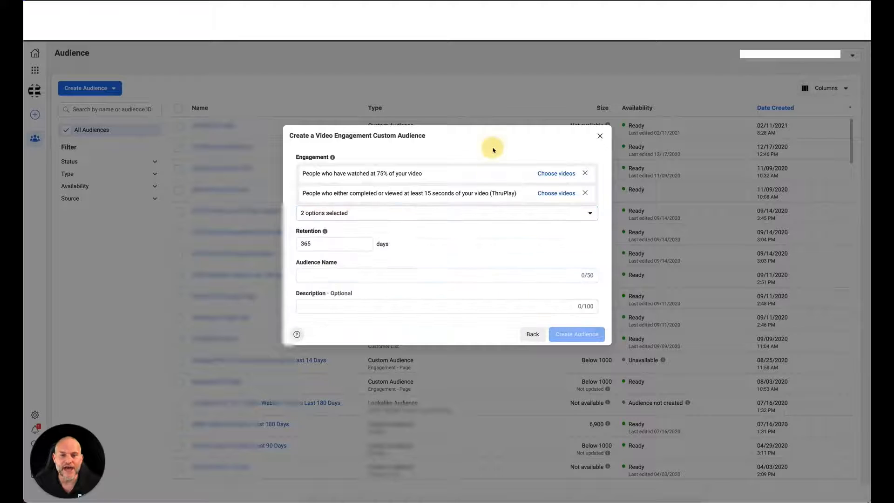
left_click(585, 173)
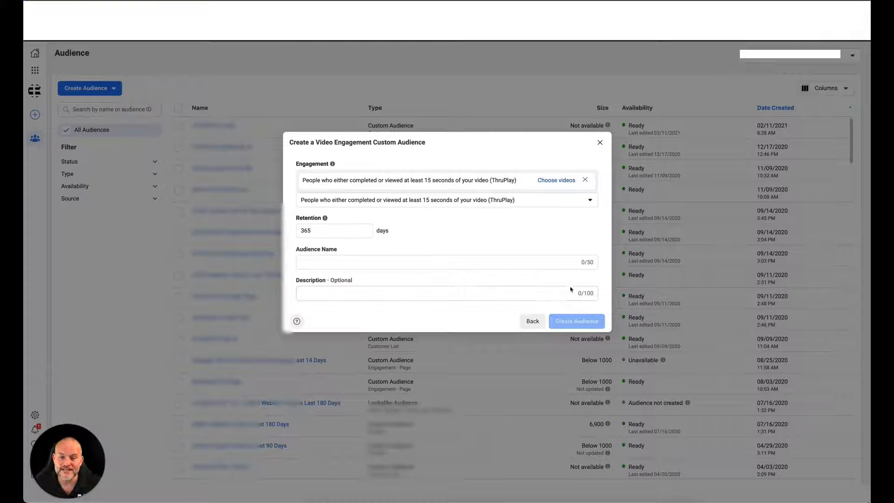
Step: Change the custom audience source to Facebook Page and view the ANY and ALL matching options
left_click(532, 322)
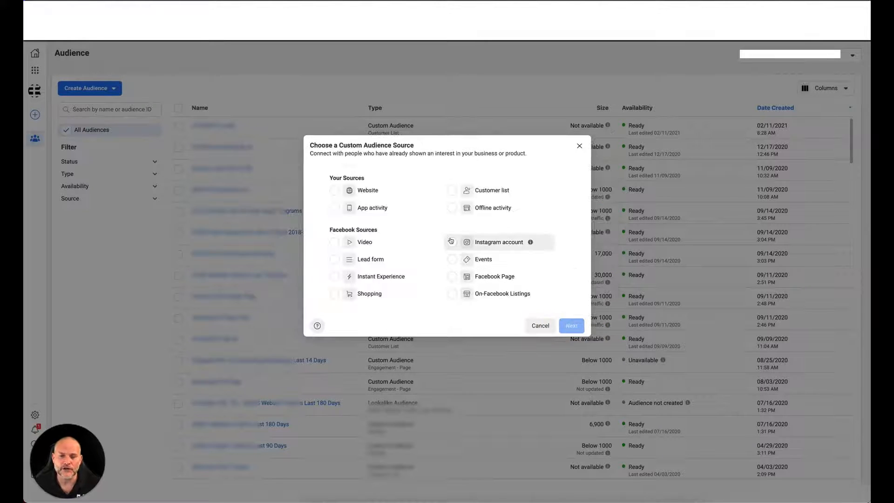
left_click(453, 277)
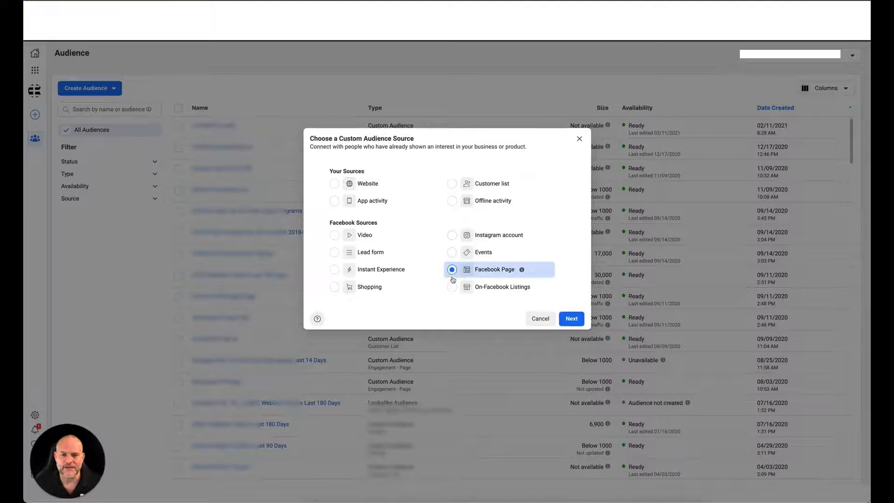
left_click(572, 318)
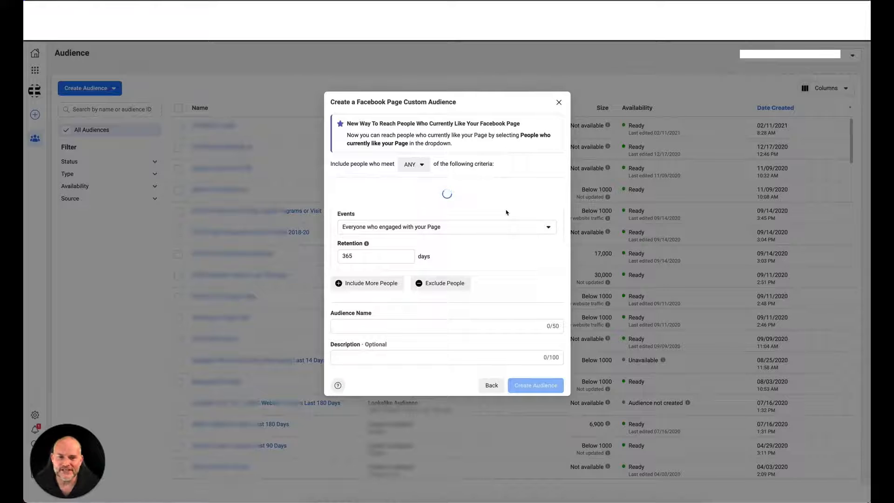
left_click(413, 164)
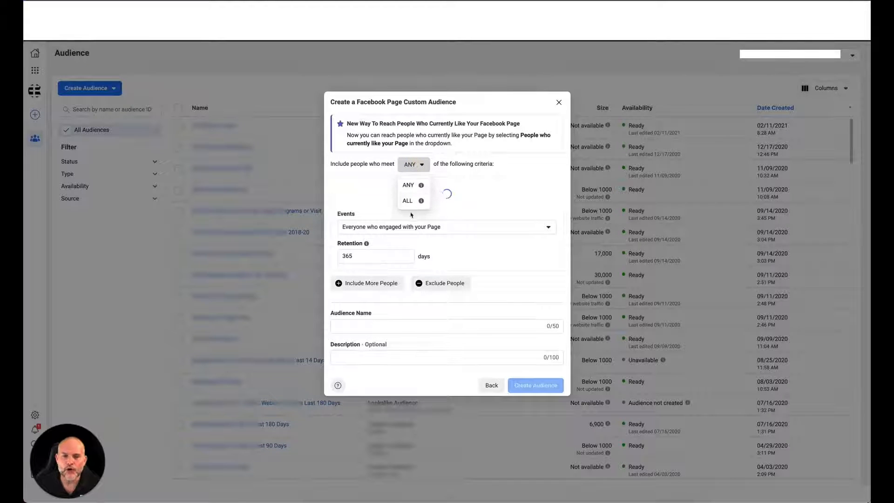
left_click(469, 164)
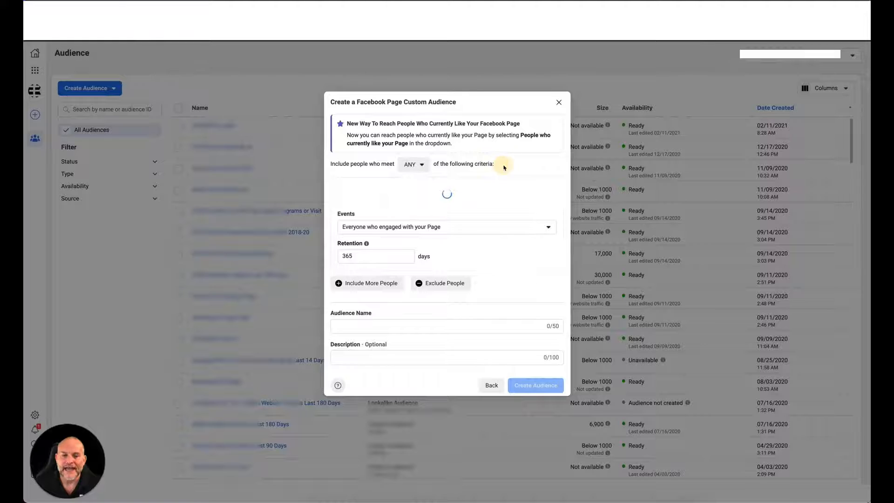
Step: Try the event for people who engaged with any post or ad, and settle on People who sent a message to your Page
left_click(425, 227)
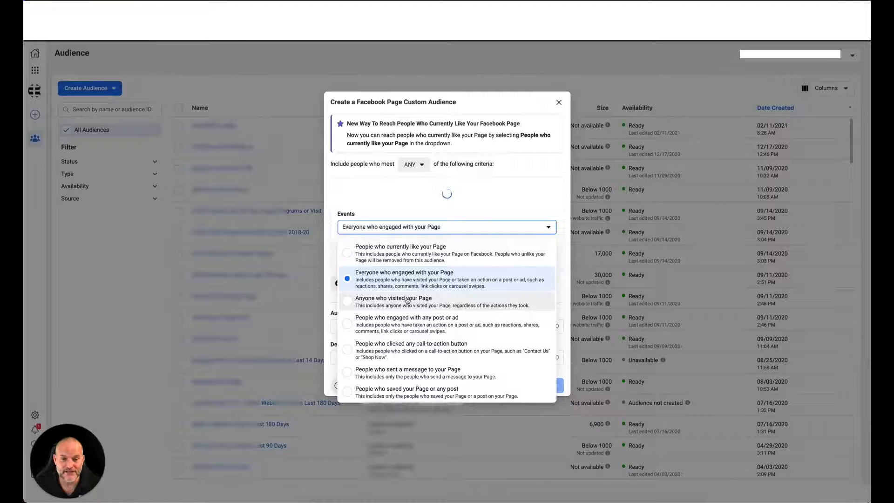
left_click(440, 328)
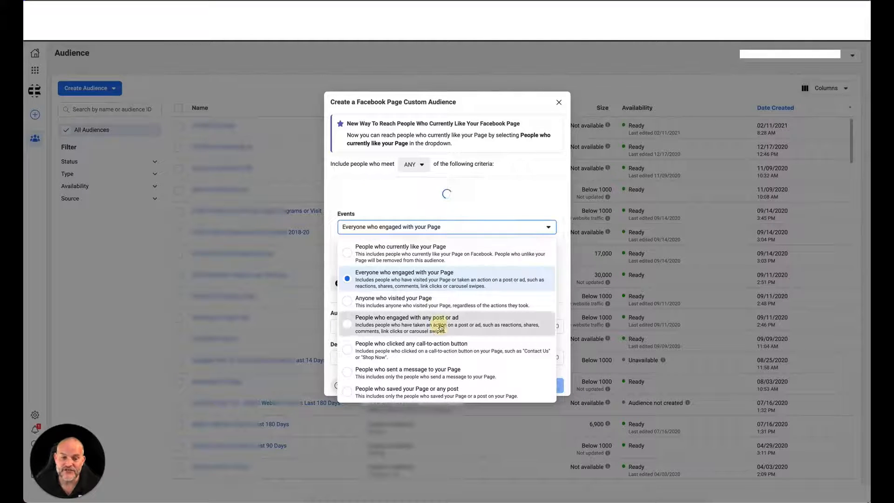
left_click(443, 228)
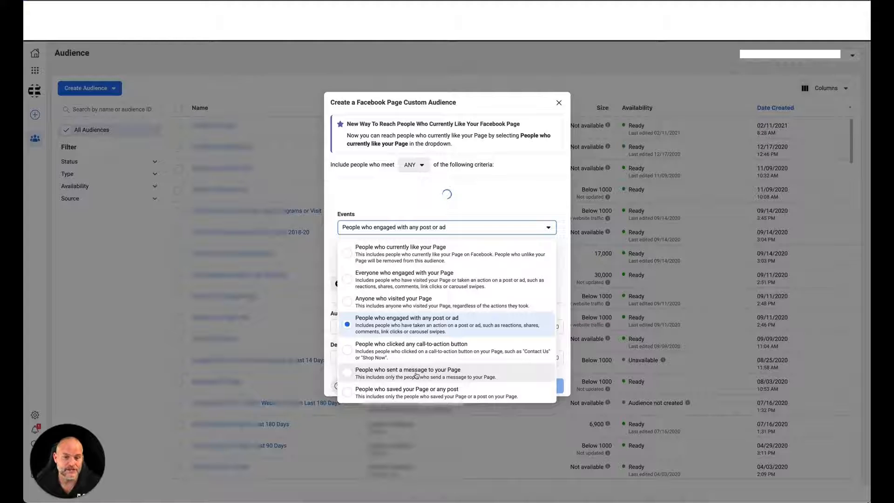
left_click(408, 372)
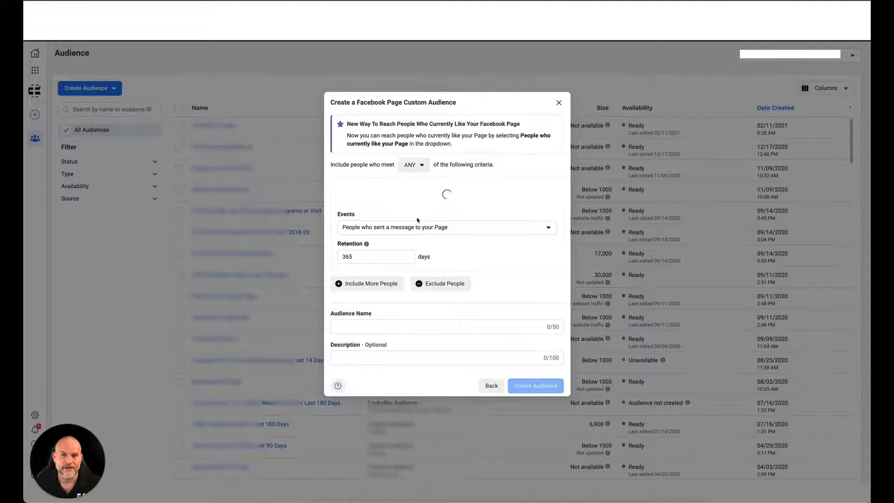
left_click(438, 228)
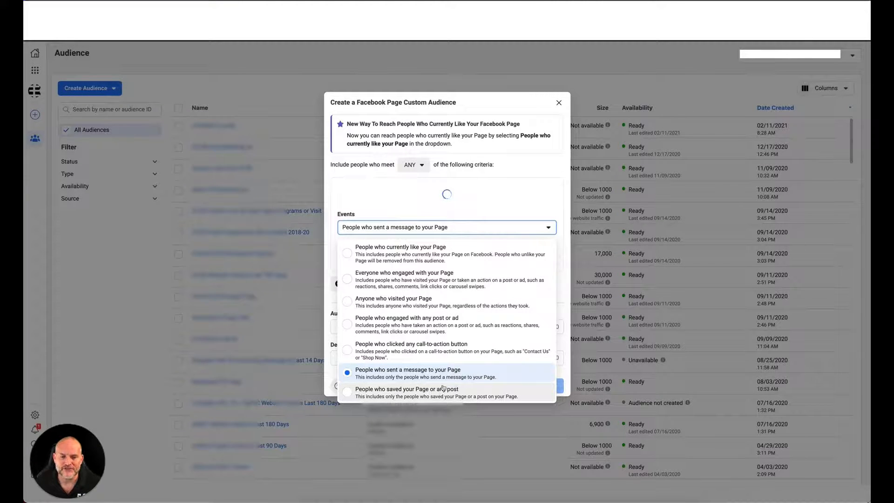
left_click(418, 372)
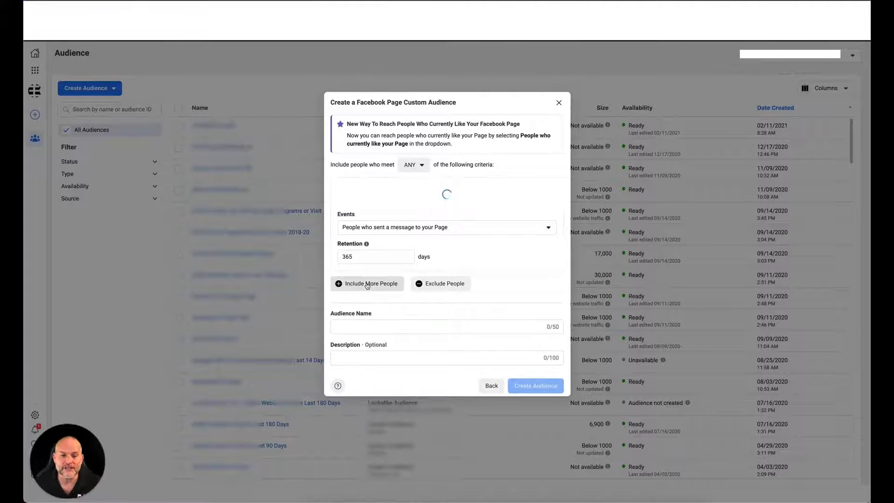
Step: Try excluding People who currently like your Page, and remove that exclusion again
left_click(445, 285)
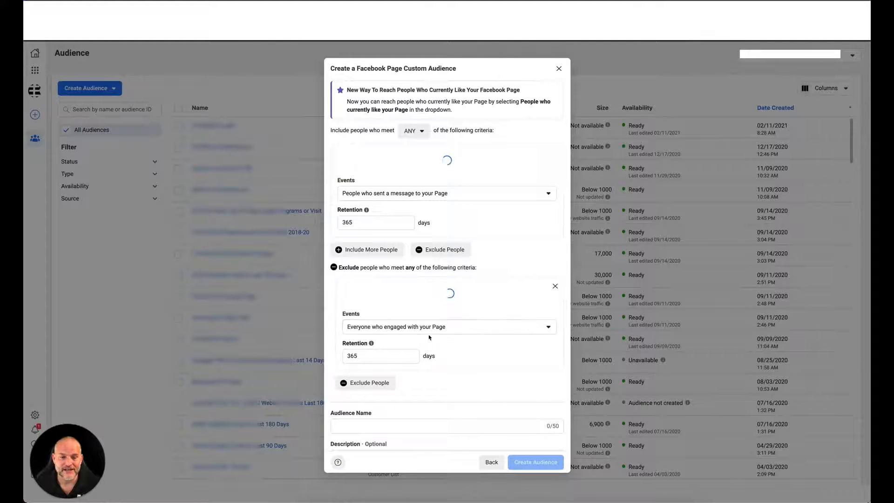
left_click(409, 327)
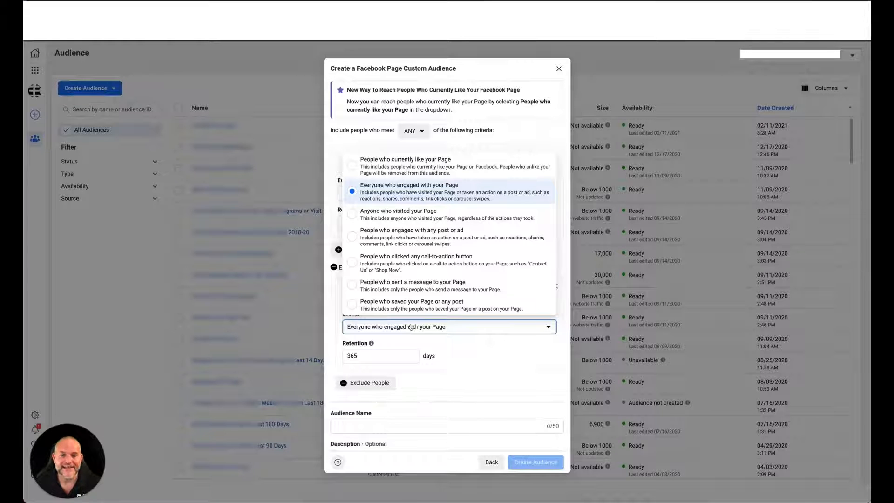
left_click(418, 166)
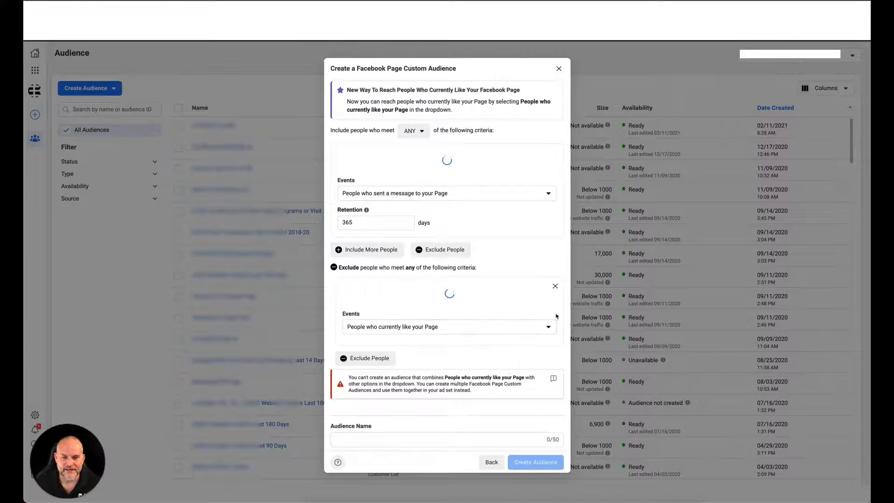
left_click(555, 286)
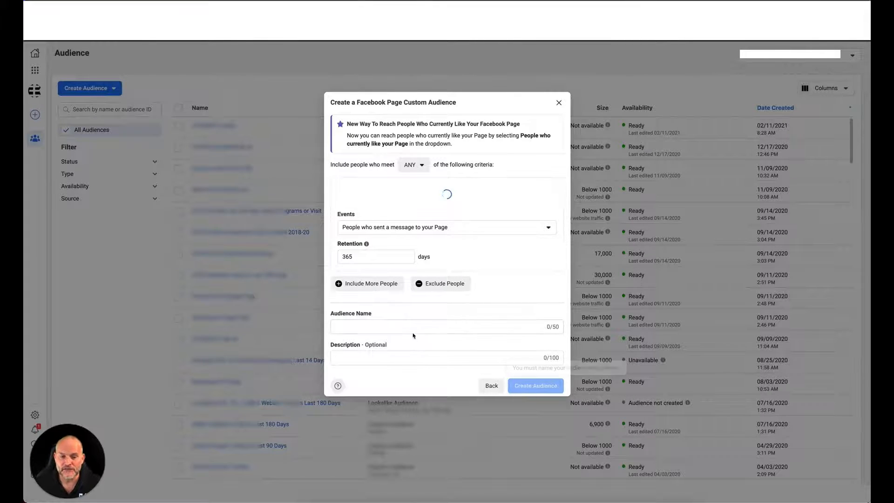
Step: Discard the Facebook Page audience and start a lookalike audience, viewing the options for creating a new source
left_click(557, 103)
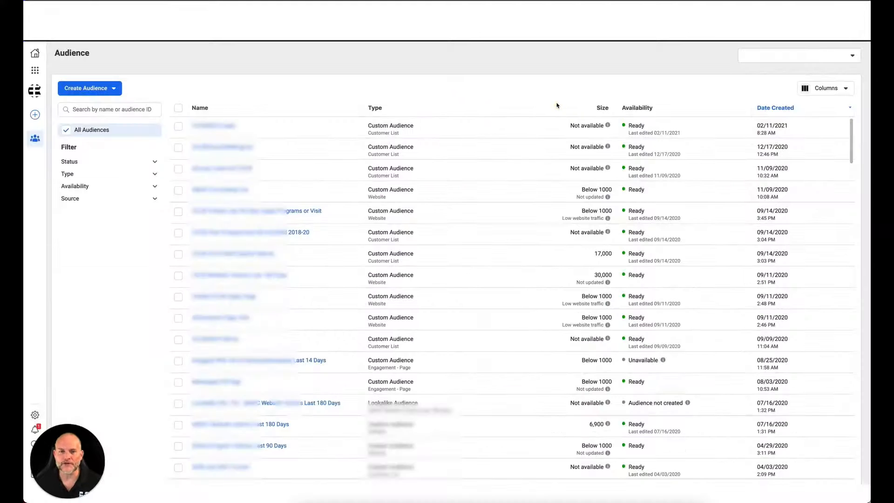
left_click(116, 90)
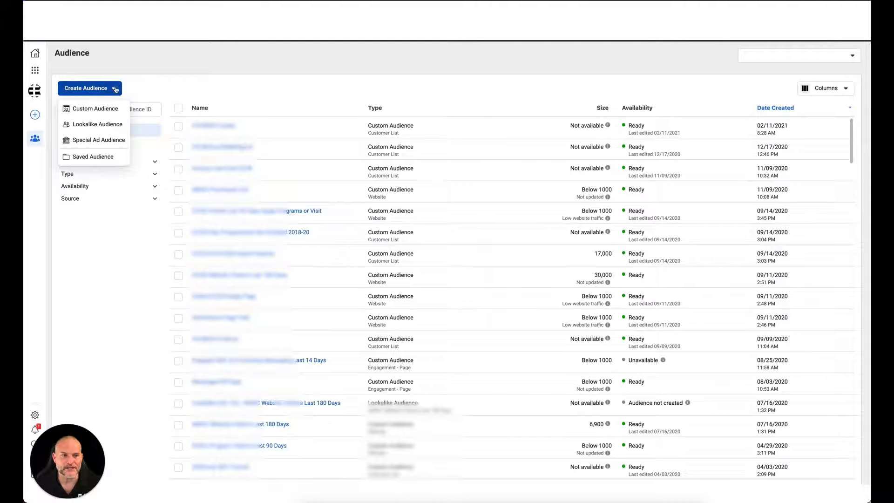
left_click(100, 129)
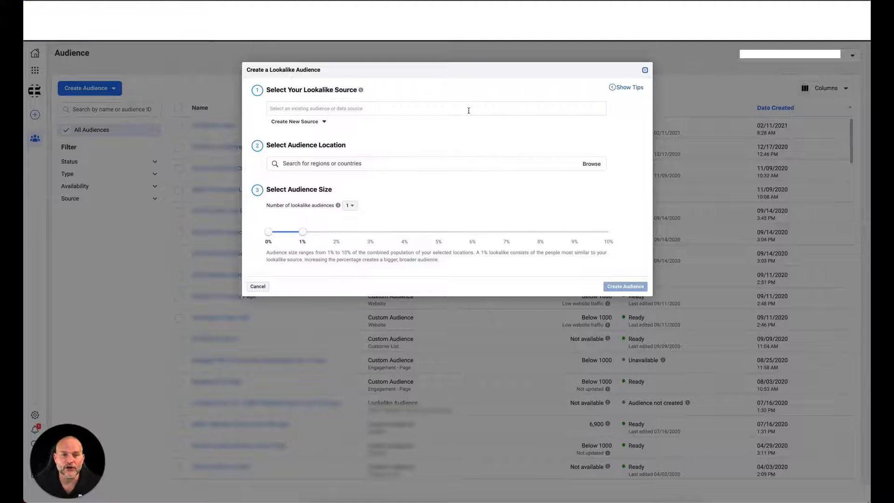
left_click(314, 122)
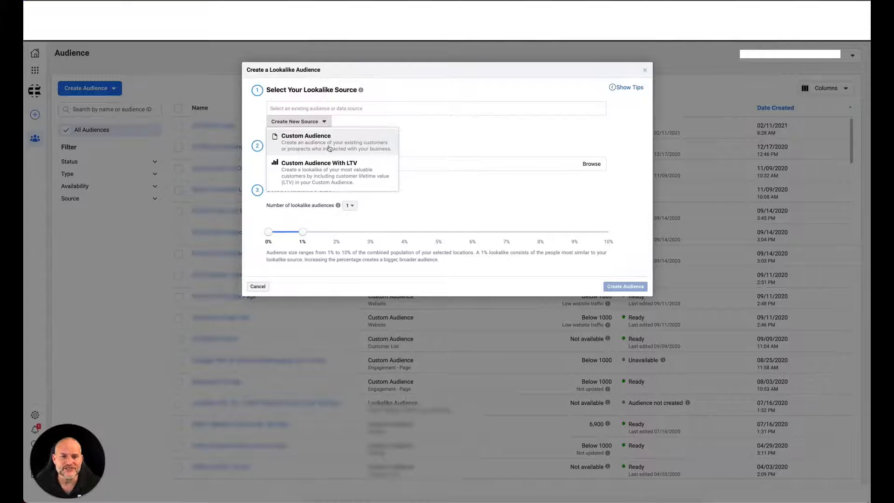
left_click(438, 140)
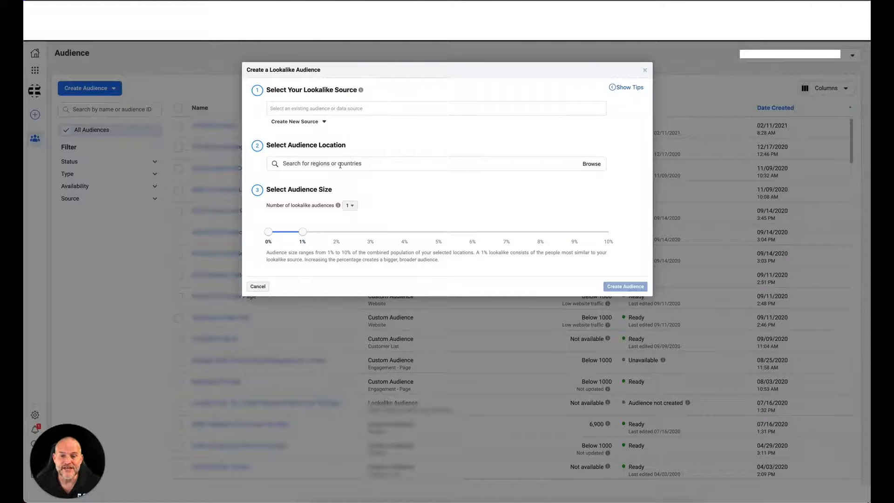
Step: Set the lookalike audience location to United States
left_click(322, 162)
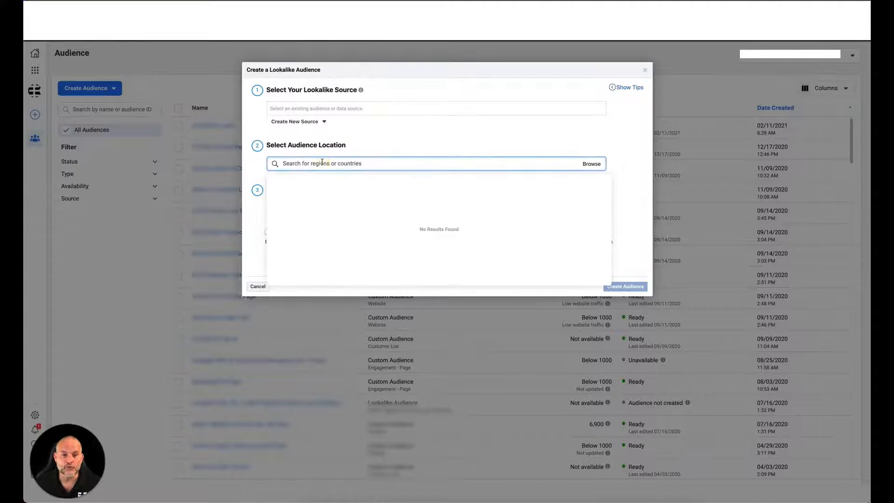
type("Uni")
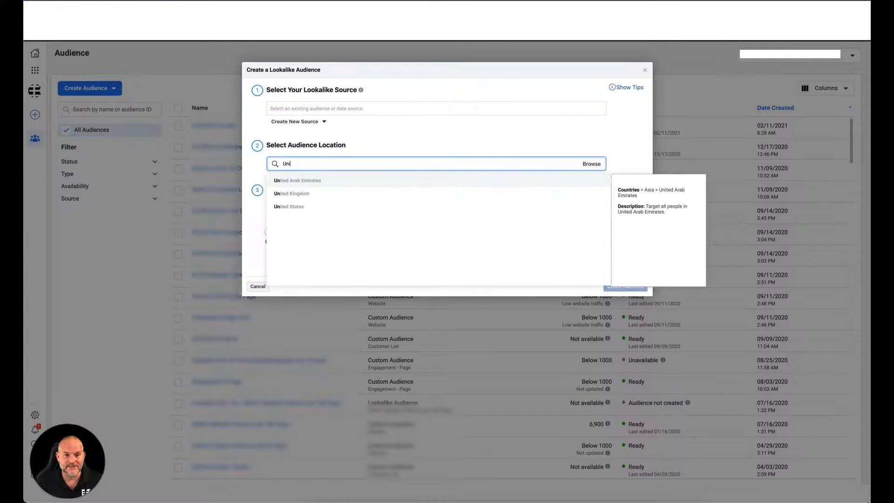
type("tted")
key("BackSpace")
key("BackSpace")
key("BackSpace")
key("BackSpace")
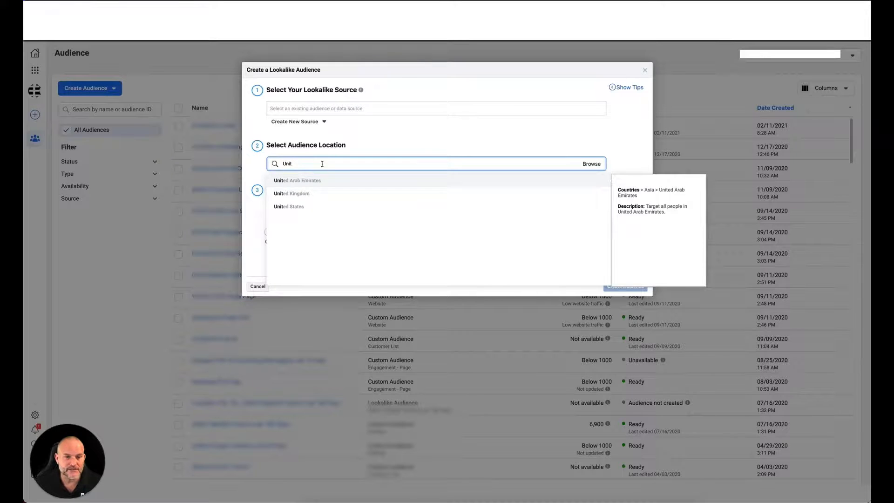
left_click(300, 208)
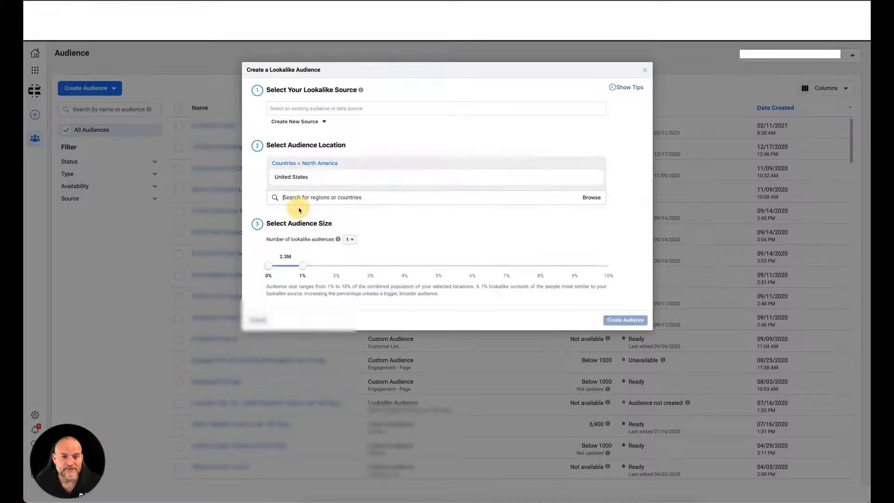
left_click(259, 194)
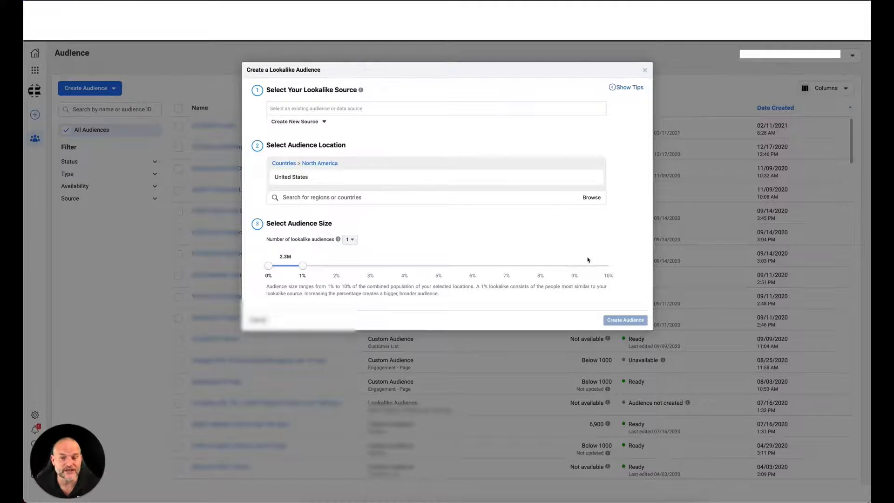
mouse_move(599, 186)
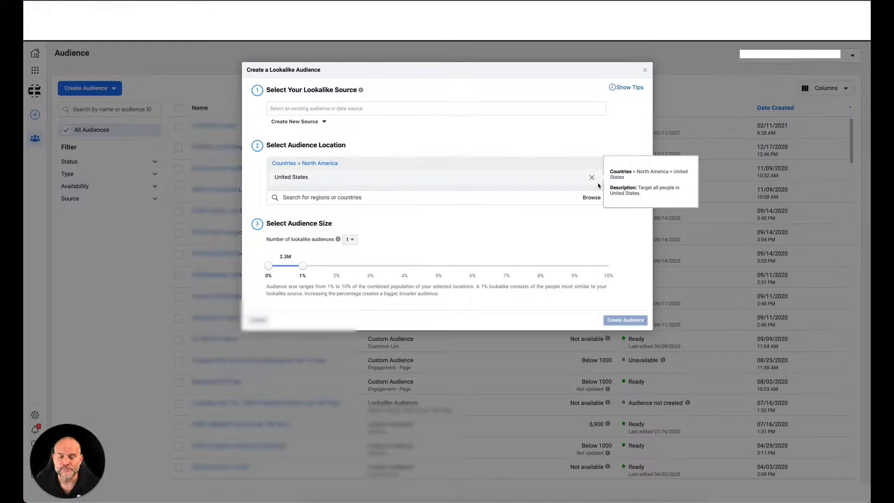